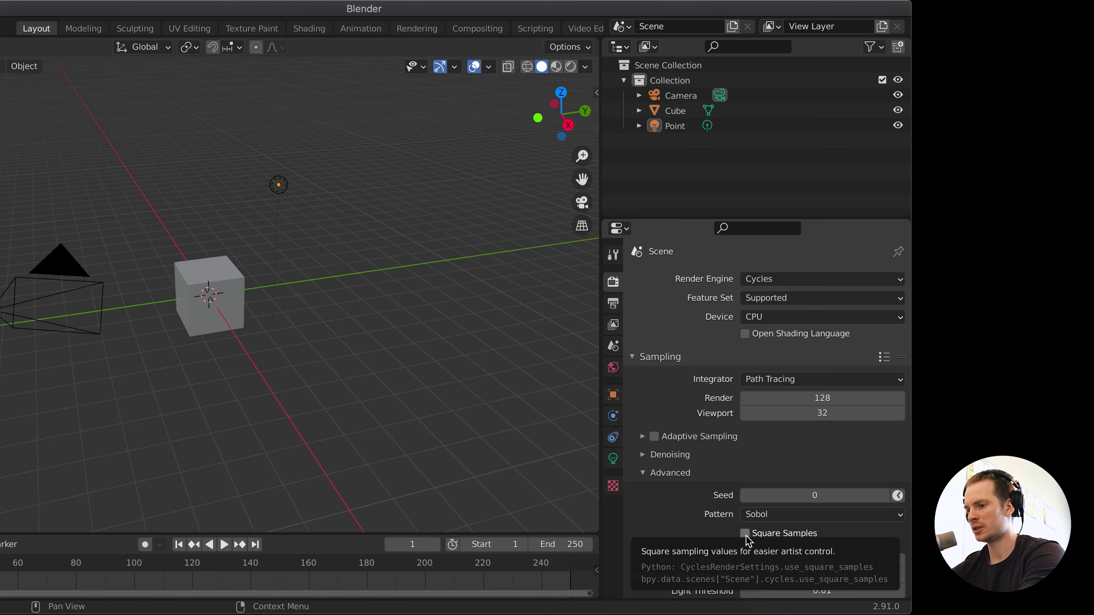
Enable Square Samples in the advanced sampling settings of the Cycles render properties
{"action": "left_click", "coordinate": [746, 535]}
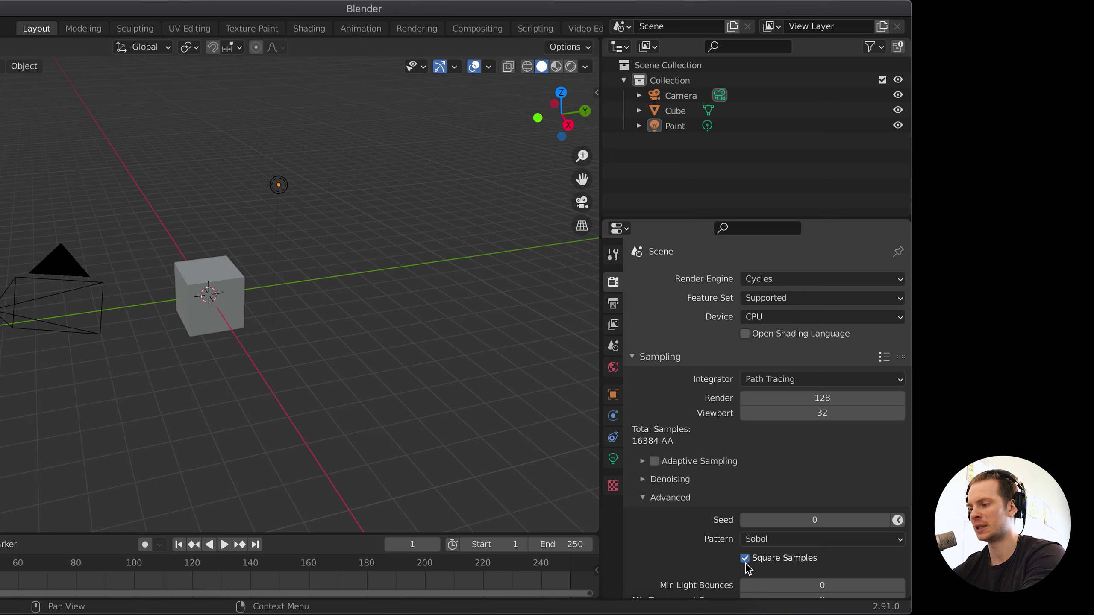
{"action": "scroll", "coordinate": [700, 554], "scroll_direction": "down", "scroll_amount": 1}
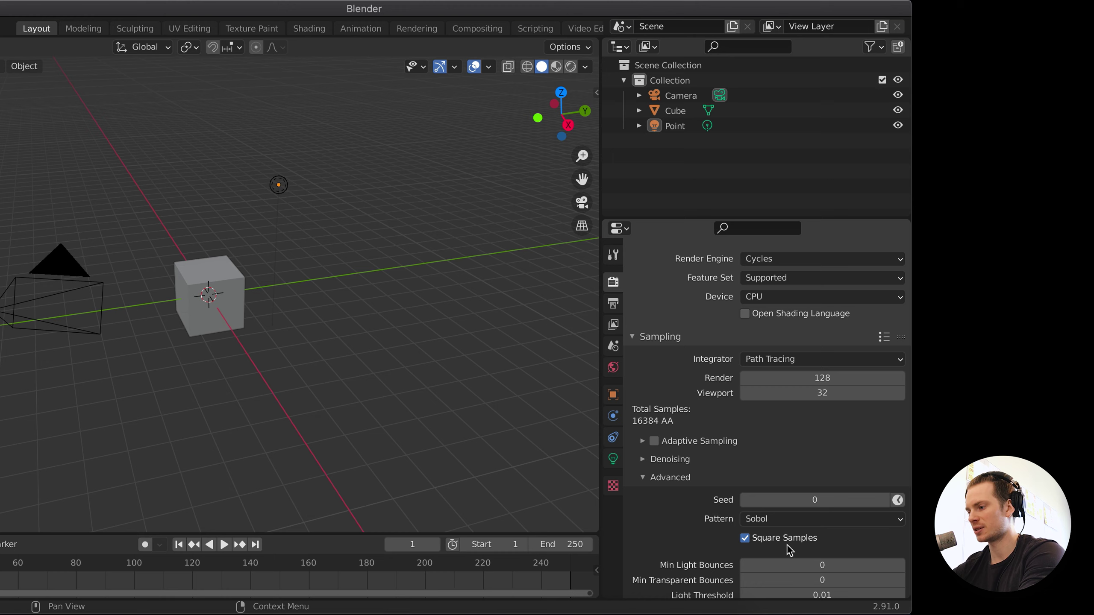
{"action": "left_click", "coordinate": [744, 538]}
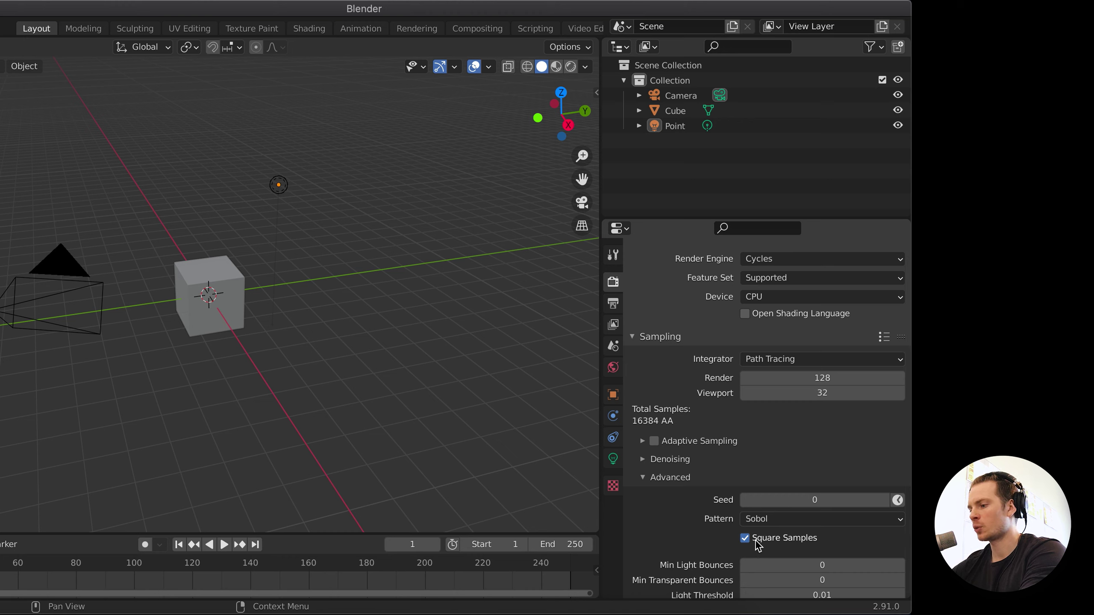
Set the render samples to 10 and raise them by one increment to 11
{"action": "left_click", "coordinate": [811, 377]}
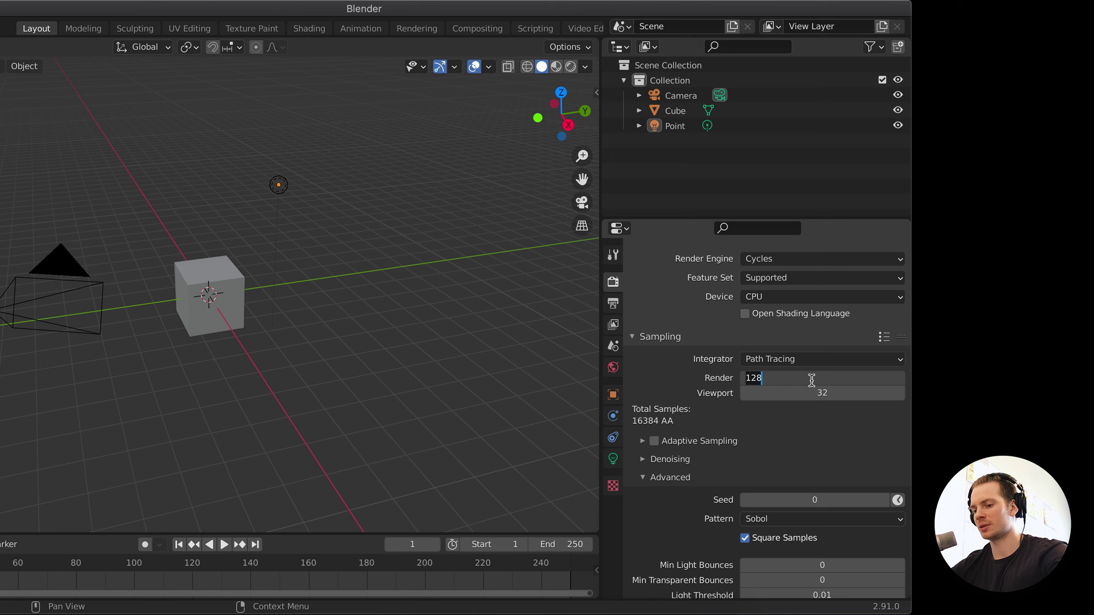
{"action": "type", "text": "10"}
{"action": "key", "text": "Return"}
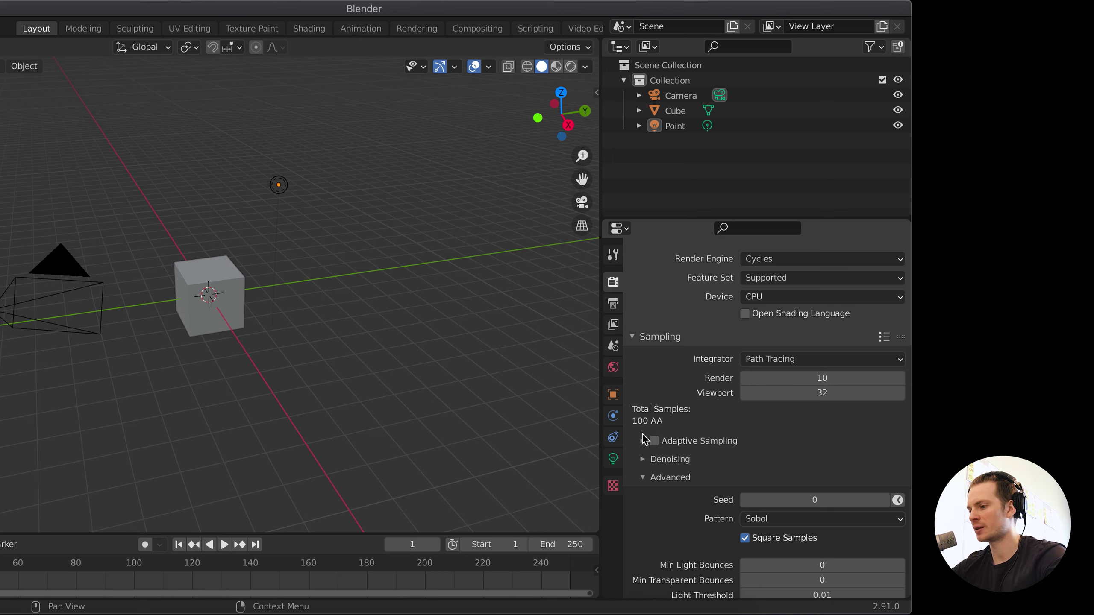
{"action": "left_click", "coordinate": [899, 378]}
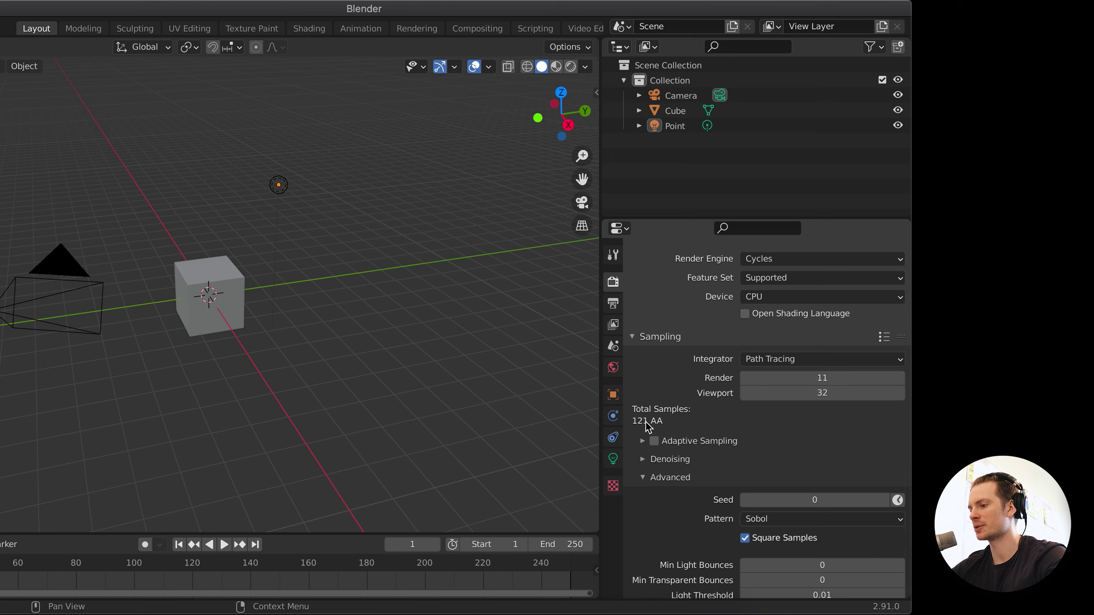
Set the render samples to 100 and raise them by one increment to 101
{"action": "left_click", "coordinate": [814, 379]}
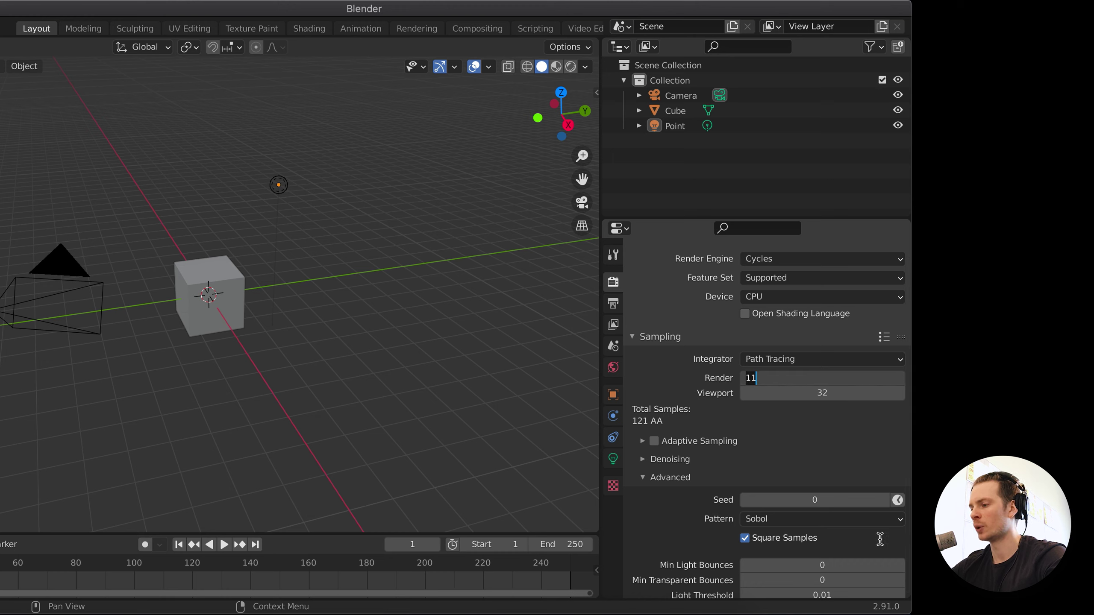
{"action": "type", "text": "100"}
{"action": "key", "text": "Return"}
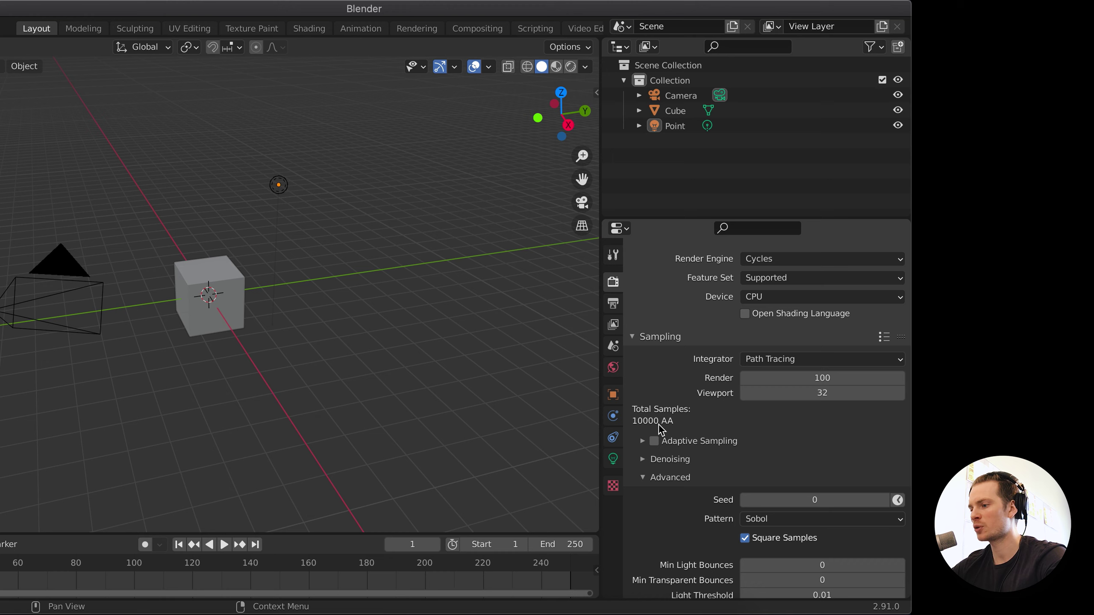
{"action": "left_click", "coordinate": [900, 378]}
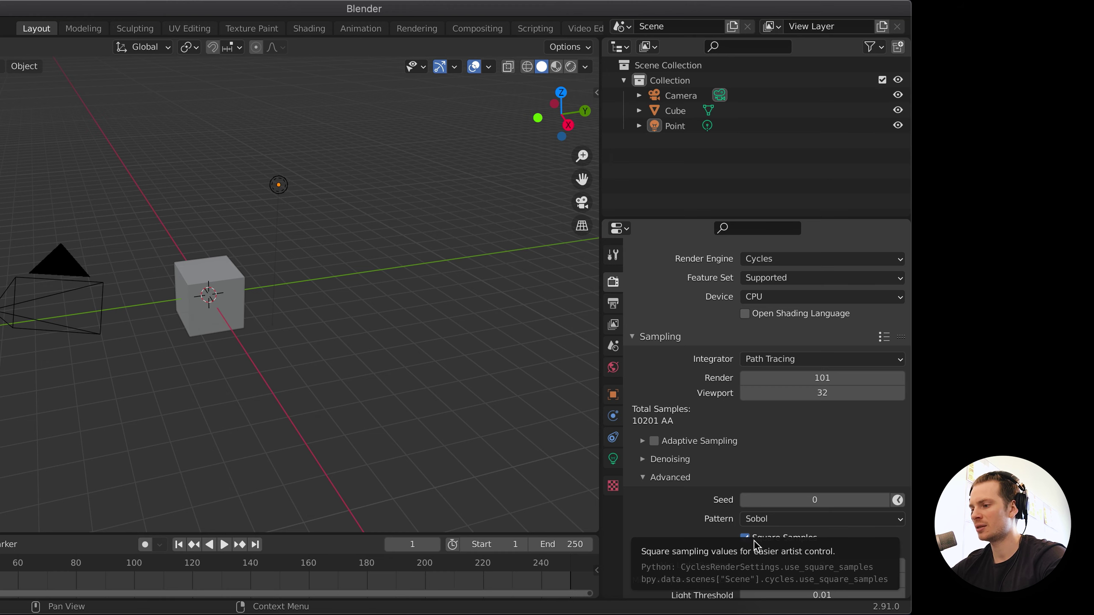
Set the render sample count to 128 with Square Samples enabled
{"action": "left_click", "coordinate": [805, 379]}
{"action": "type", "text": "128"}
{"action": "key", "text": "Return"}
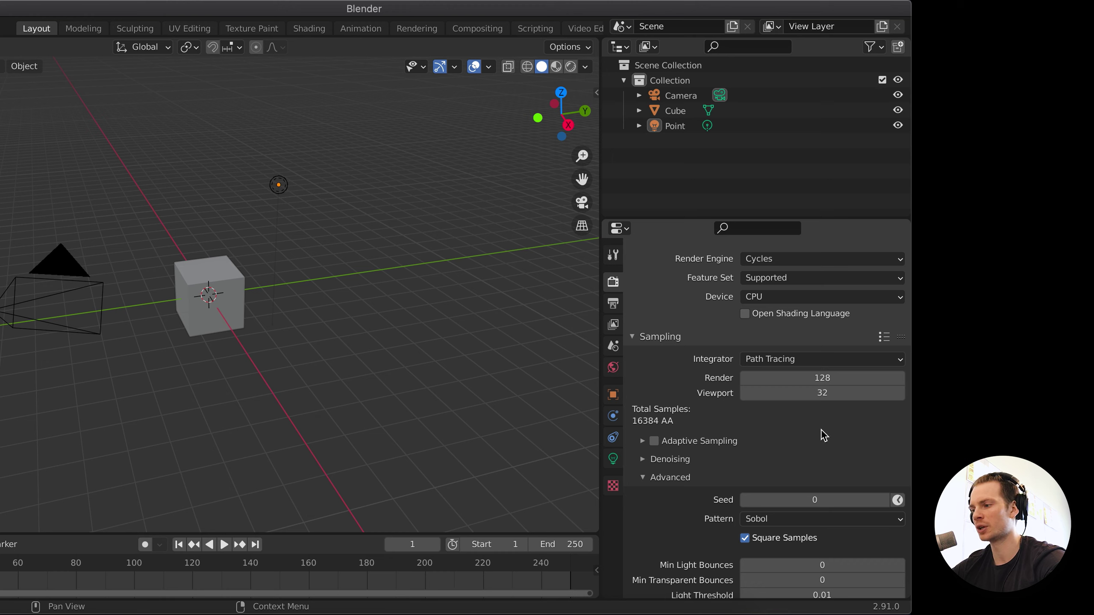
Set the render samples to 500 and switch Square Samples off and back on
{"action": "left_click", "coordinate": [816, 378]}
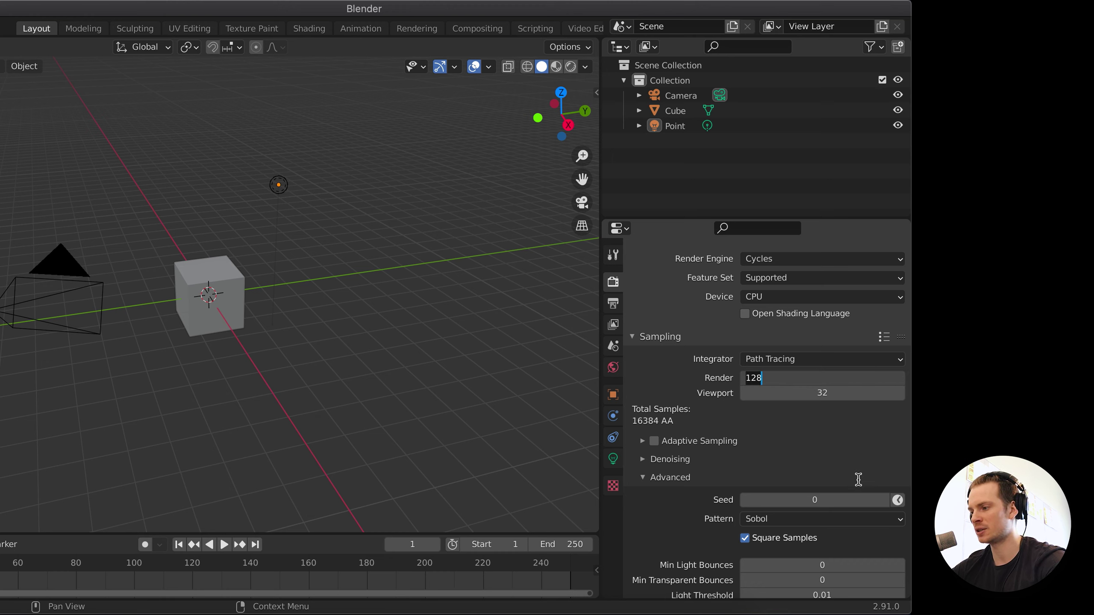
{"action": "type", "text": "500"}
{"action": "key", "text": "Return"}
{"action": "left_click", "coordinate": [746, 540]}
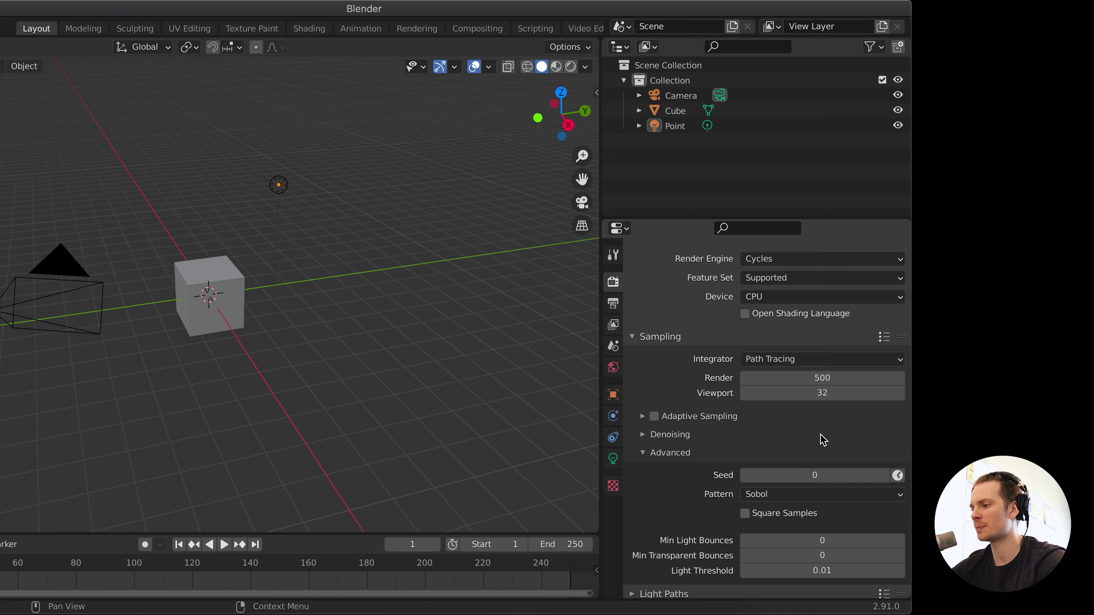
{"action": "left_click", "coordinate": [745, 514]}
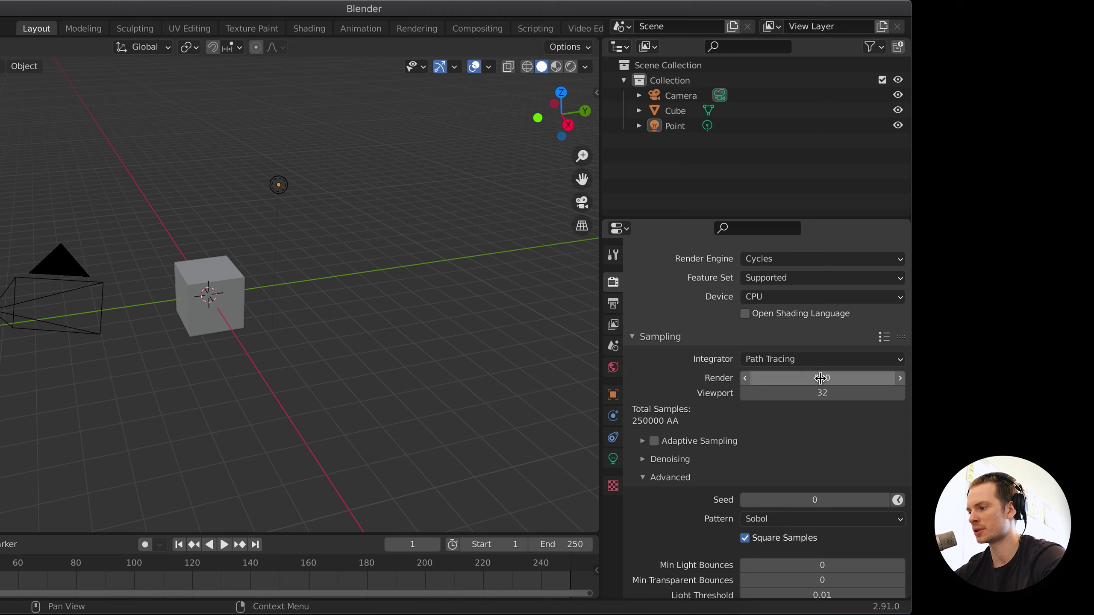
Set the render samples to 250000 and switch Square Samples off and on again
{"action": "left_click", "coordinate": [782, 378]}
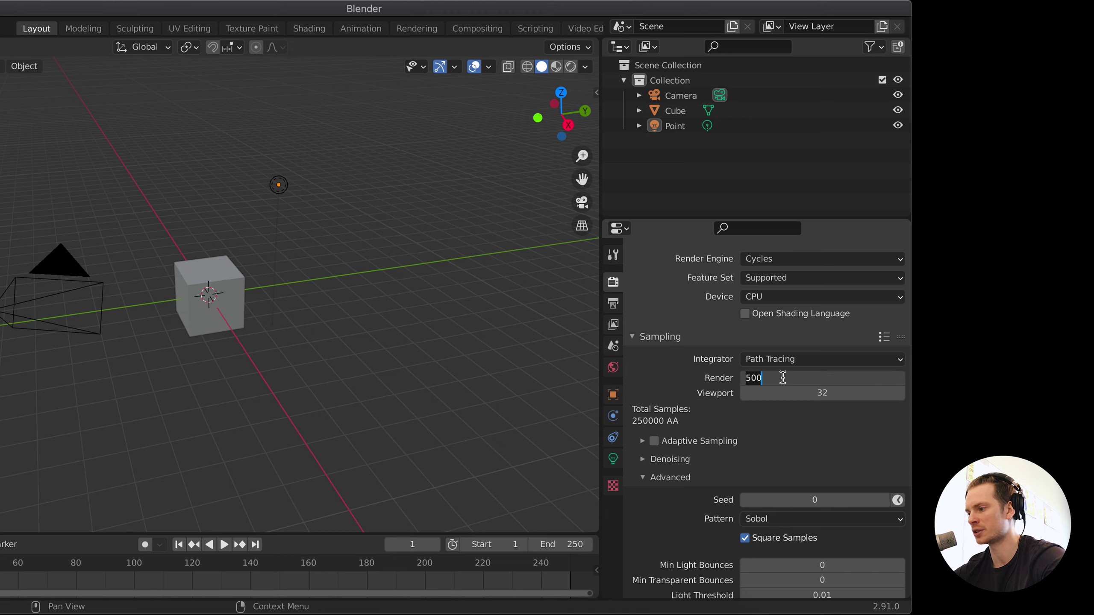
{"action": "type", "text": "25000"}
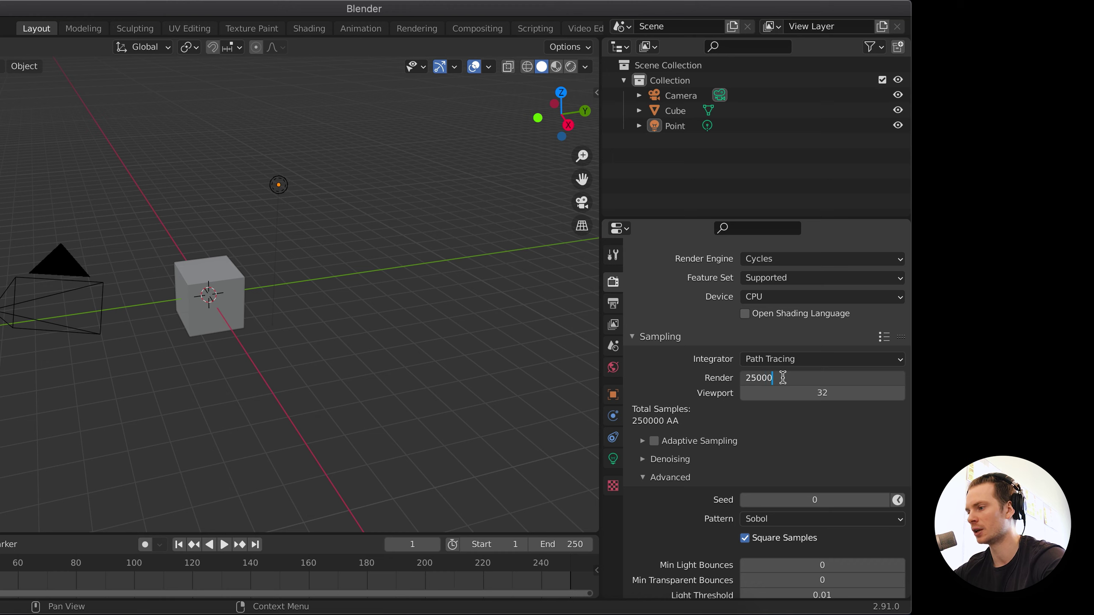
{"action": "type", "text": "0"}
{"action": "key", "text": "Return"}
{"action": "left_click", "coordinate": [745, 538]}
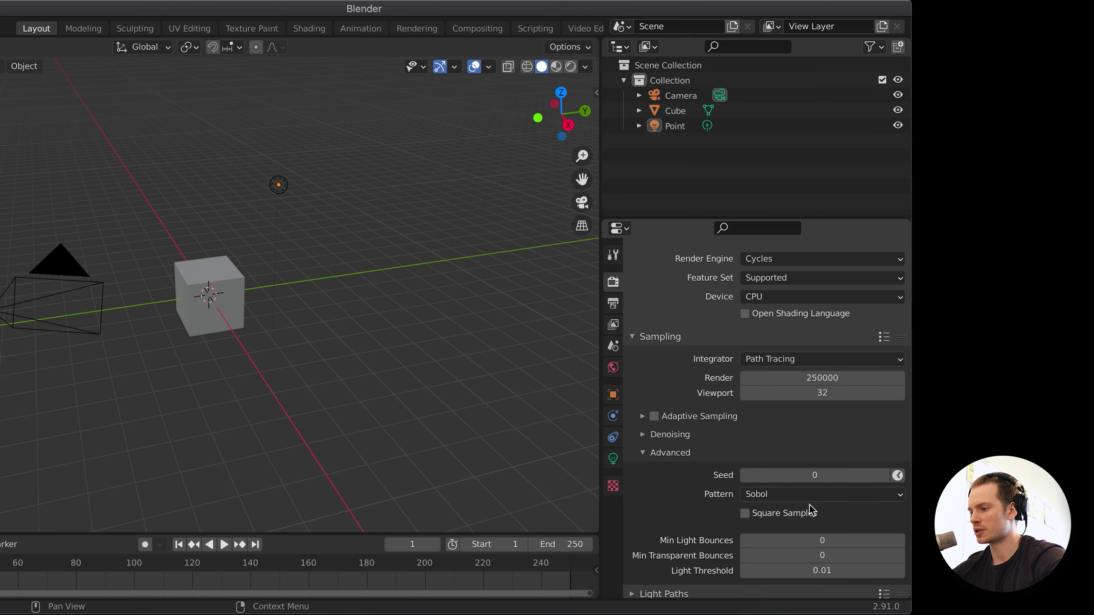
{"action": "left_click", "coordinate": [837, 377]}
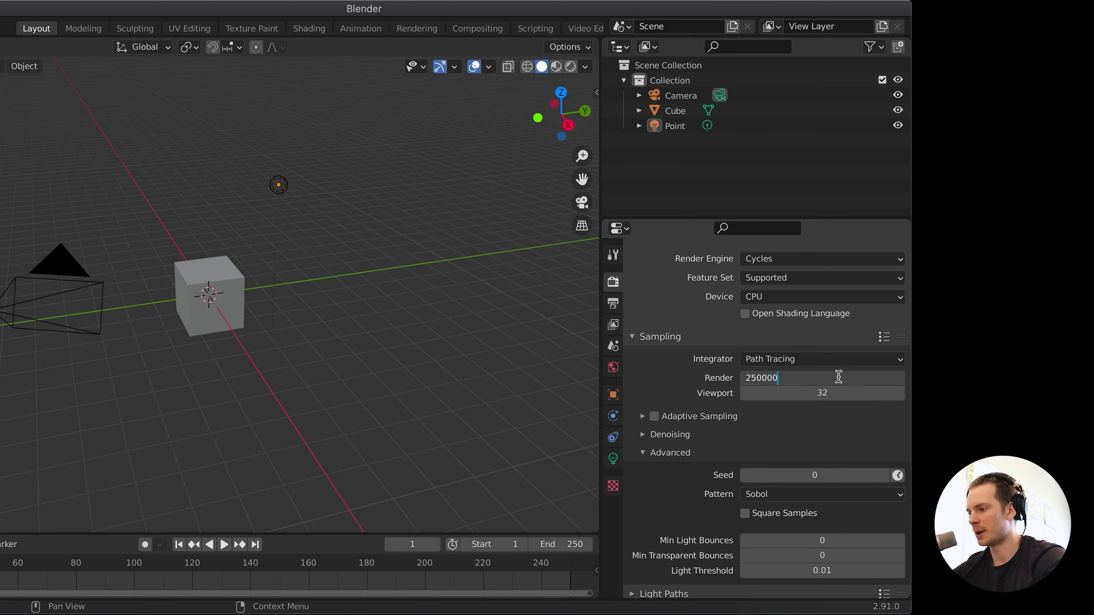
{"action": "key", "text": "Return"}
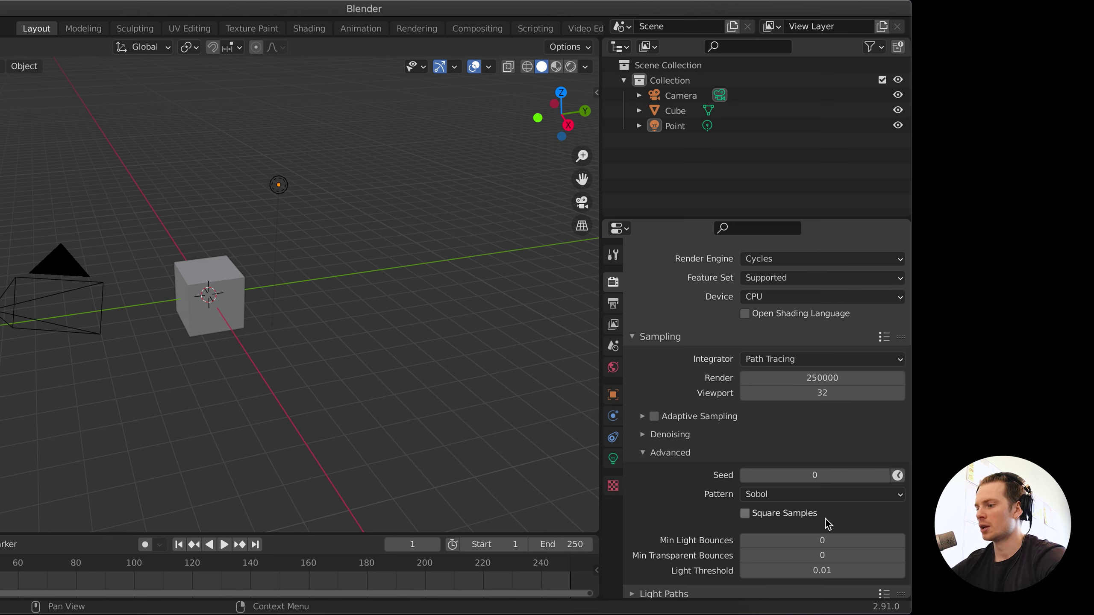
{"action": "left_click", "coordinate": [800, 513]}
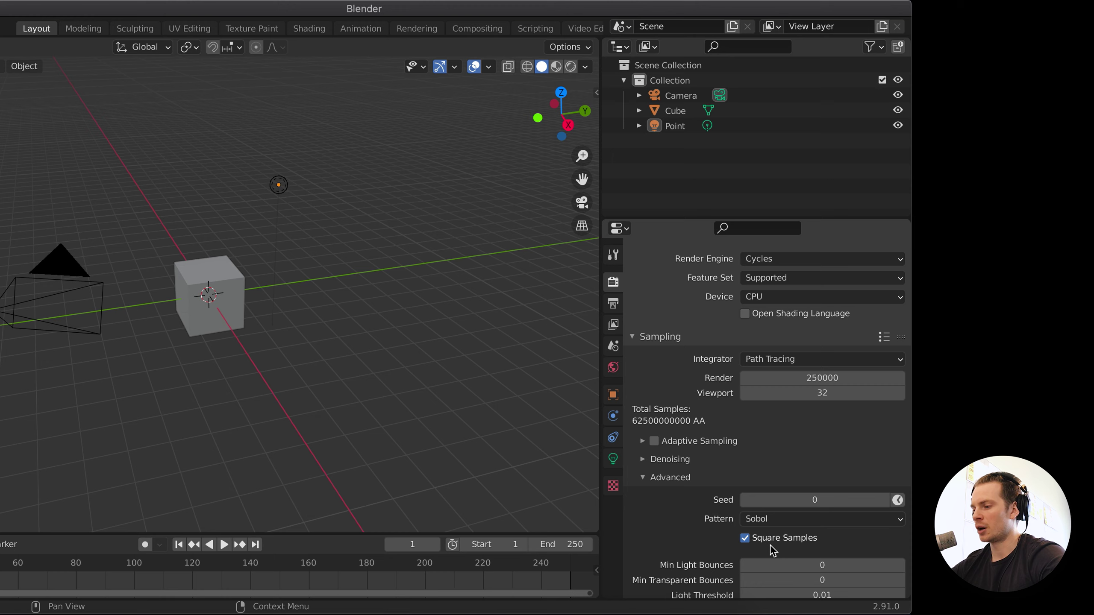
Set the render sample count to 4 with Square Samples enabled
{"action": "double_click", "coordinate": [834, 374]}
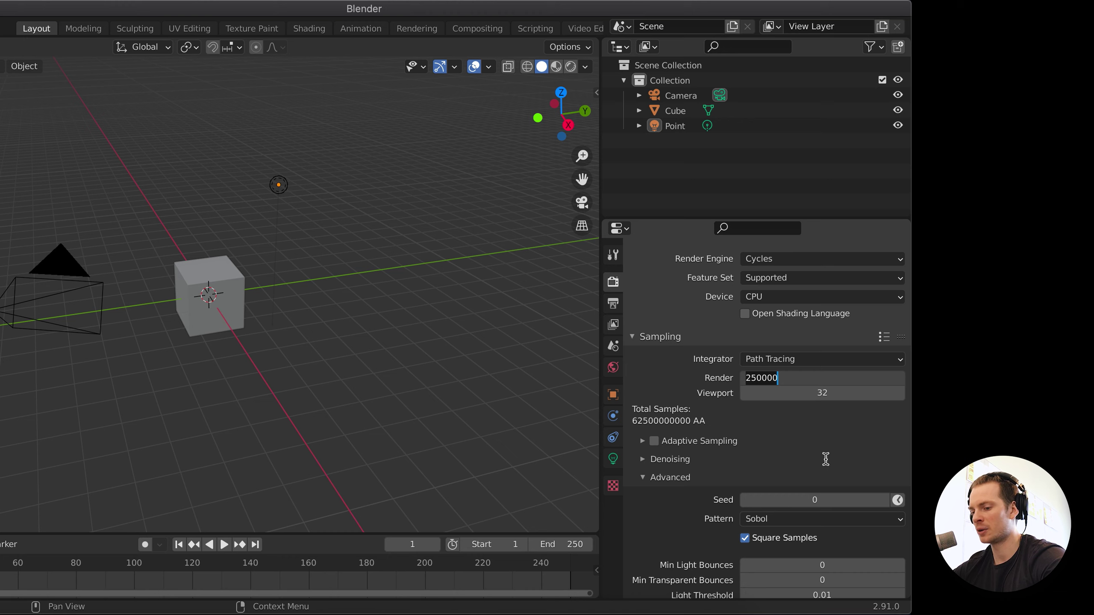
{"action": "type", "text": "4"}
{"action": "key", "text": "Return"}
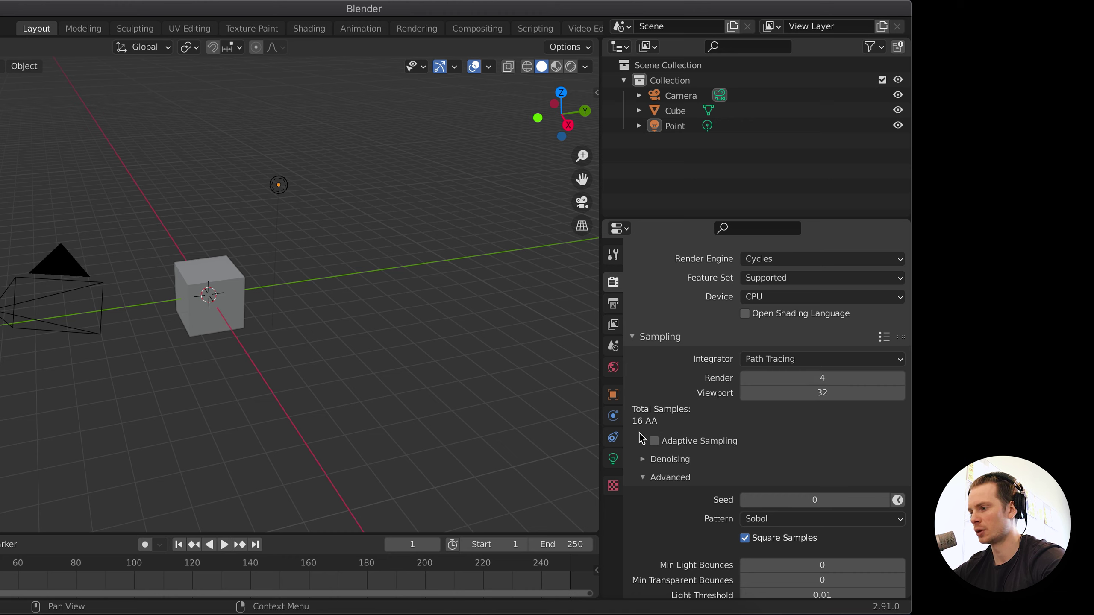
Set the render sample count to 50 with Square Samples enabled
{"action": "double_click", "coordinate": [833, 378]}
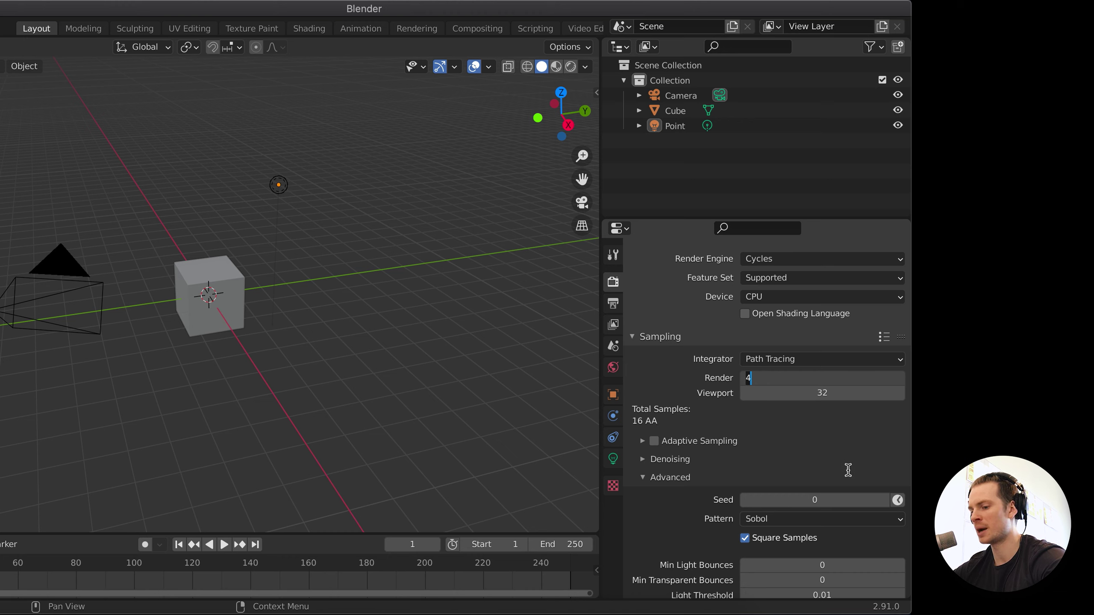
{"action": "type", "text": "50"}
{"action": "key", "text": "Return"}
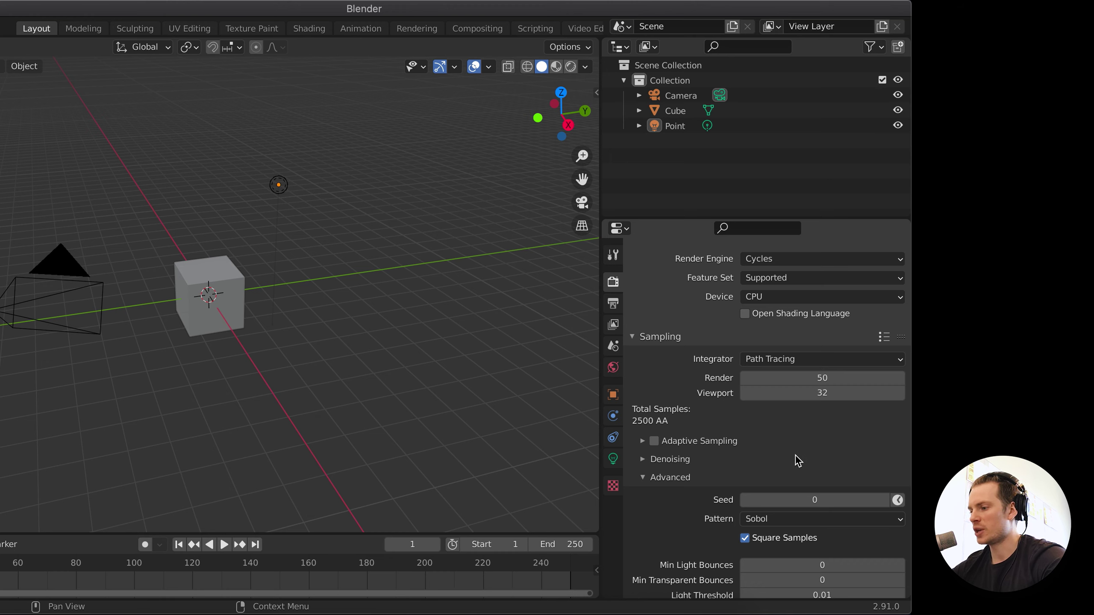
{"action": "scroll", "coordinate": [792, 464], "scroll_direction": "down", "scroll_amount": 3}
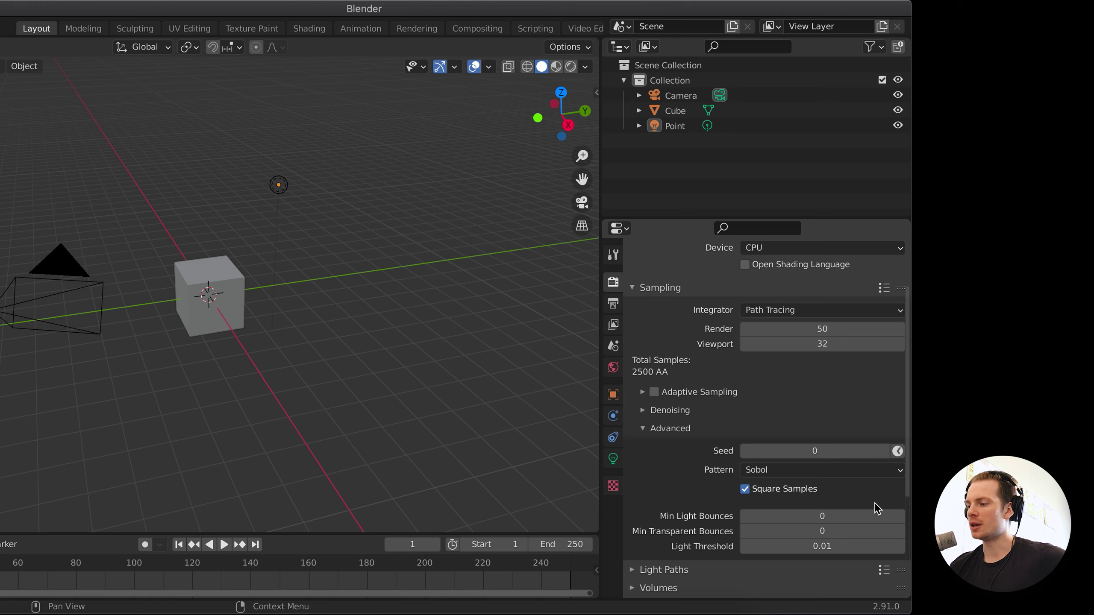
{"action": "scroll", "coordinate": [877, 508], "scroll_direction": "down", "scroll_amount": 2}
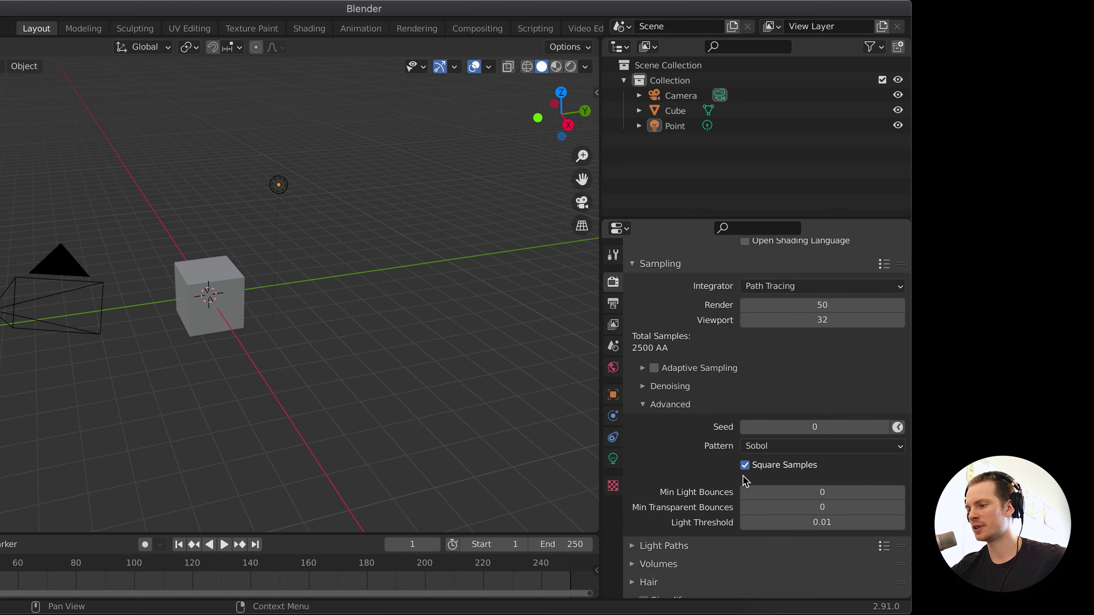
{"action": "scroll", "coordinate": [656, 547], "scroll_direction": "down", "scroll_amount": 3}
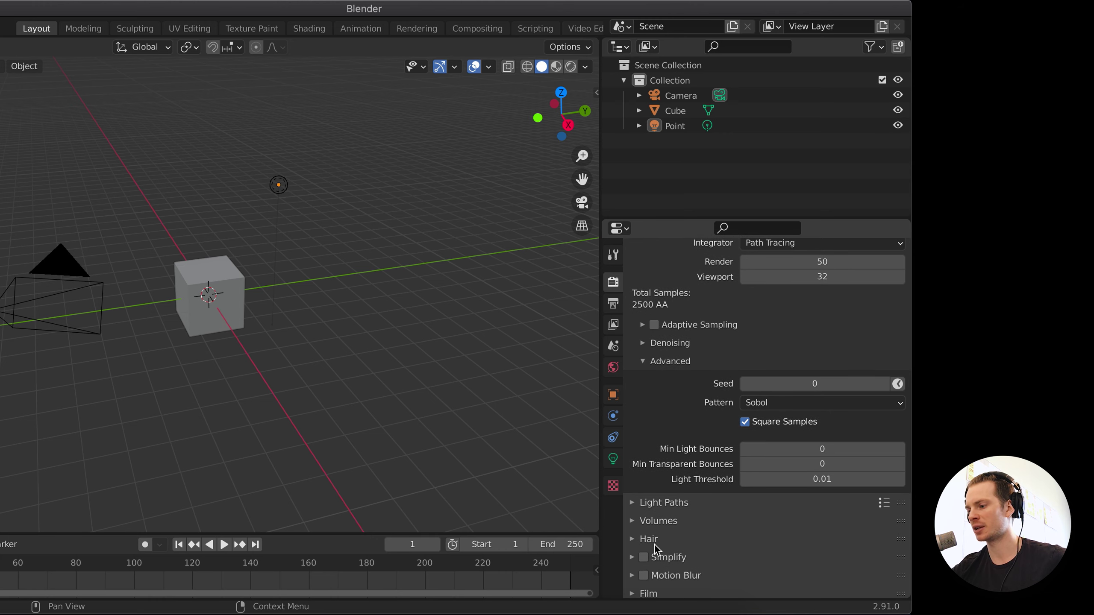
{"action": "scroll", "coordinate": [727, 511], "scroll_direction": "up", "scroll_amount": 6}
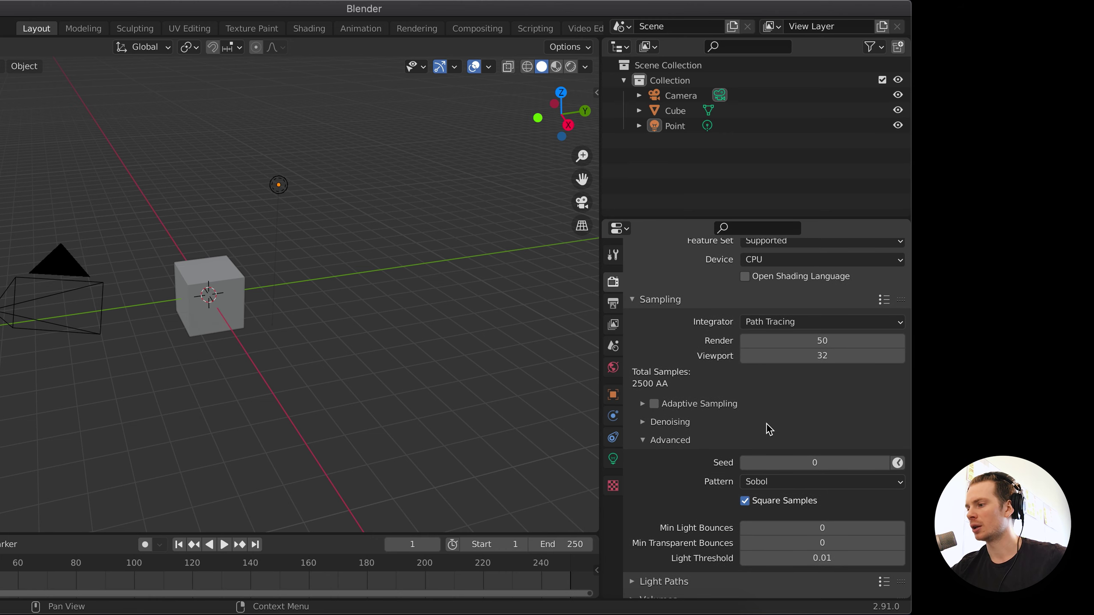